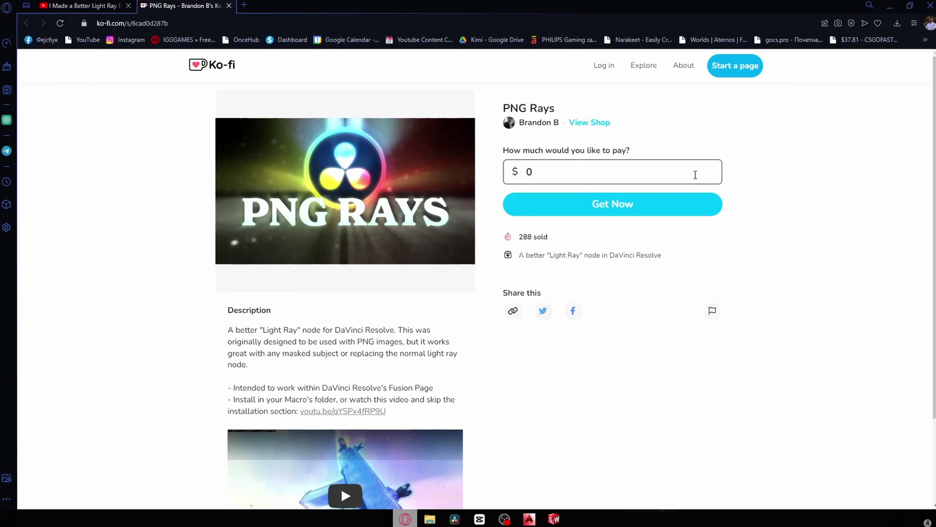
# Get PNG Rays free through Ko-fi checkout and download PNG_Rays_wp.setting.
pyautogui.click(658, 205)
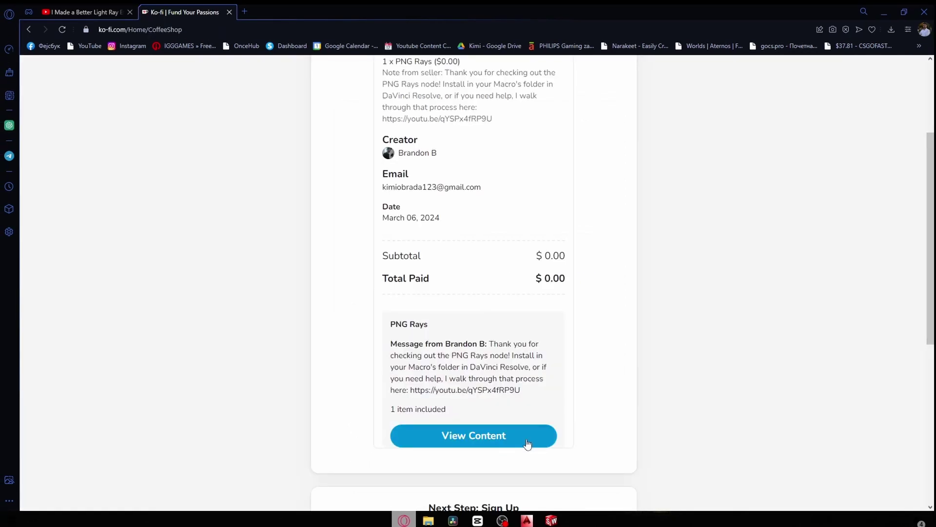
pyautogui.click(527, 439)
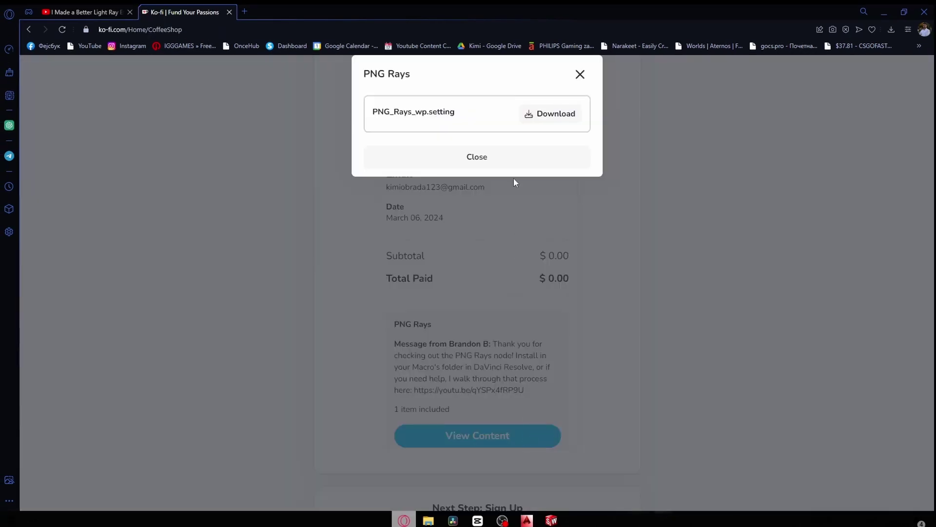
pyautogui.click(541, 115)
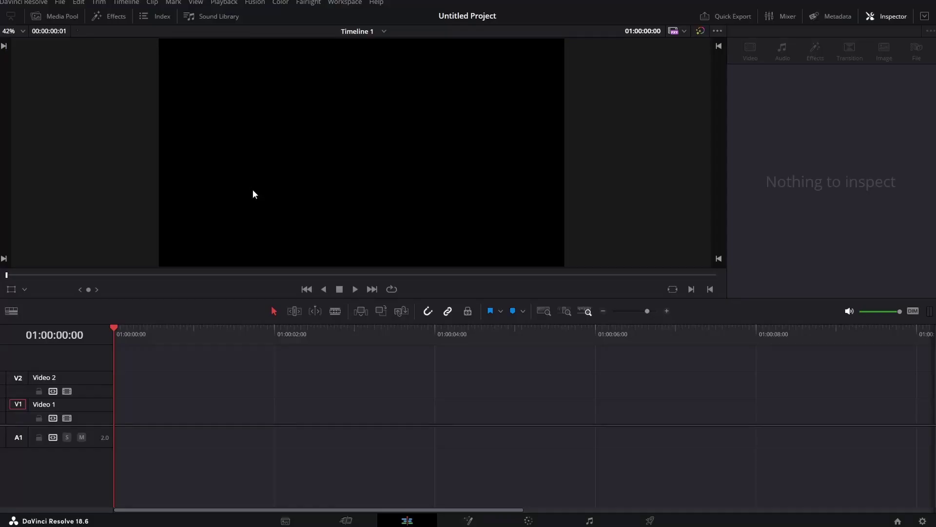
# Switch to the Fusion page and open the Macro Editor, centred on screen.
pyautogui.click(468, 520)
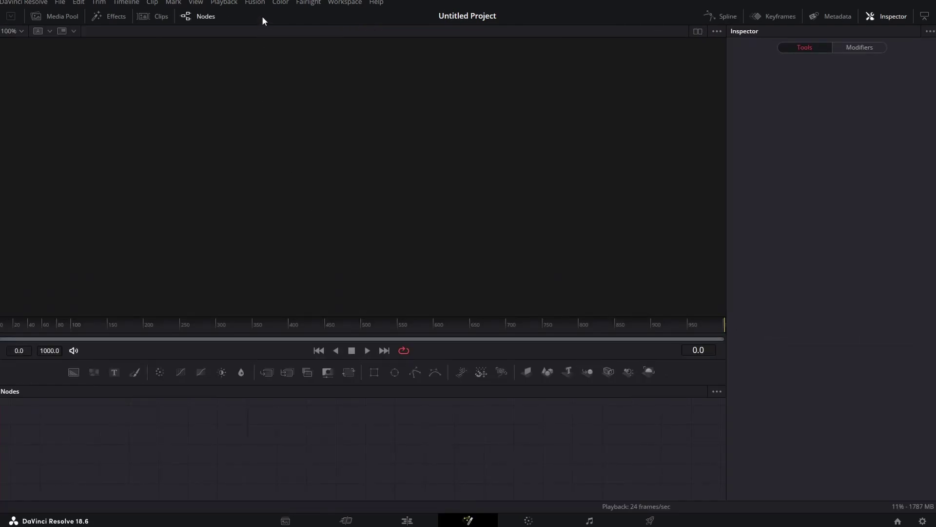
pyautogui.click(255, 3)
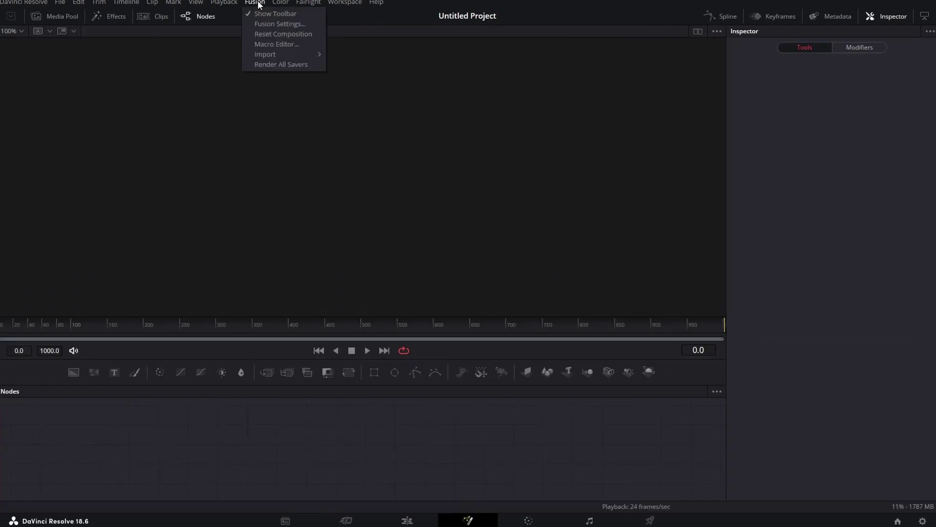
pyautogui.click(282, 47)
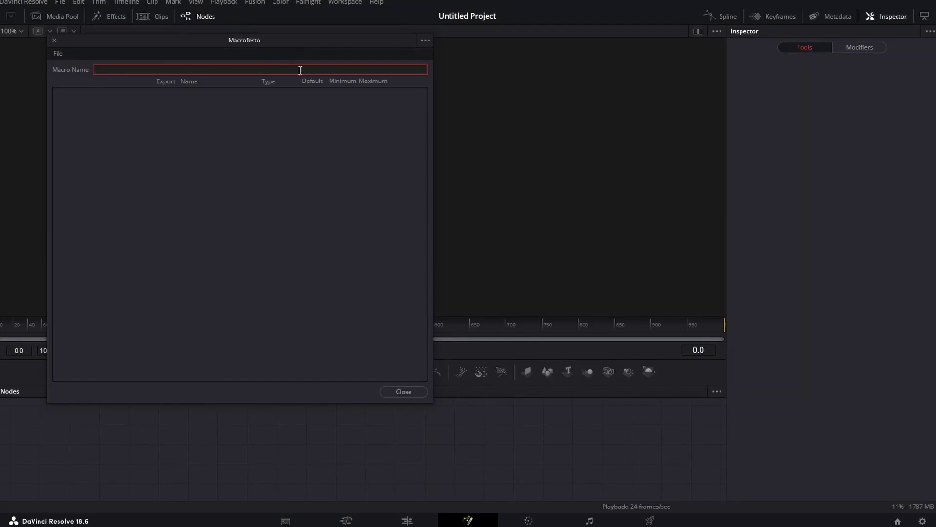
pyautogui.moveTo(304, 40)
pyautogui.mouseDown()
pyautogui.moveTo(499, 88)
pyautogui.moveTo(476, 89)
pyautogui.mouseUp()
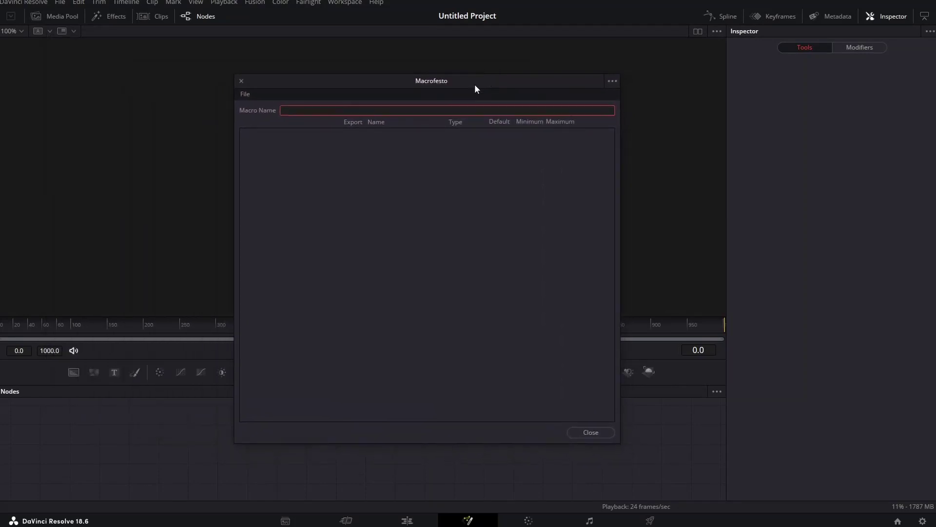
# Bring up the Open Macro browser from the editor's File menu and centre it.
pyautogui.click(247, 95)
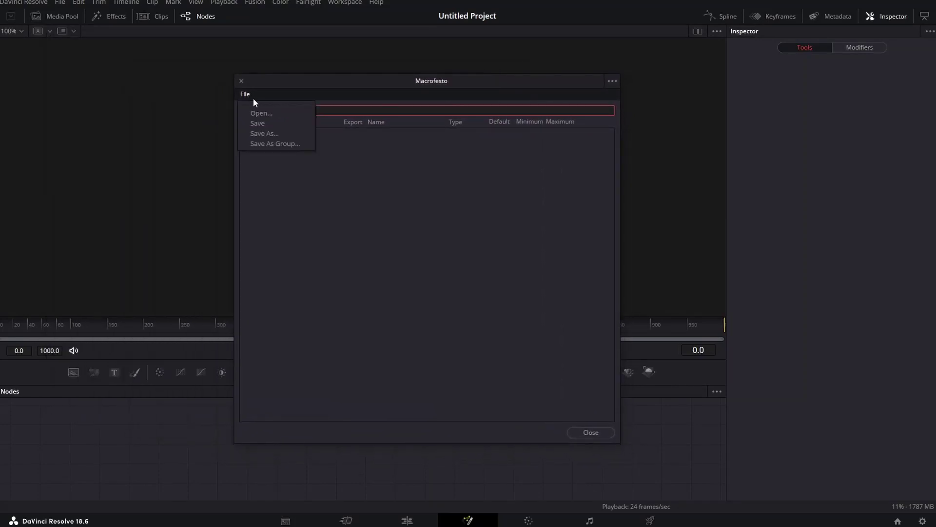
pyautogui.click(261, 114)
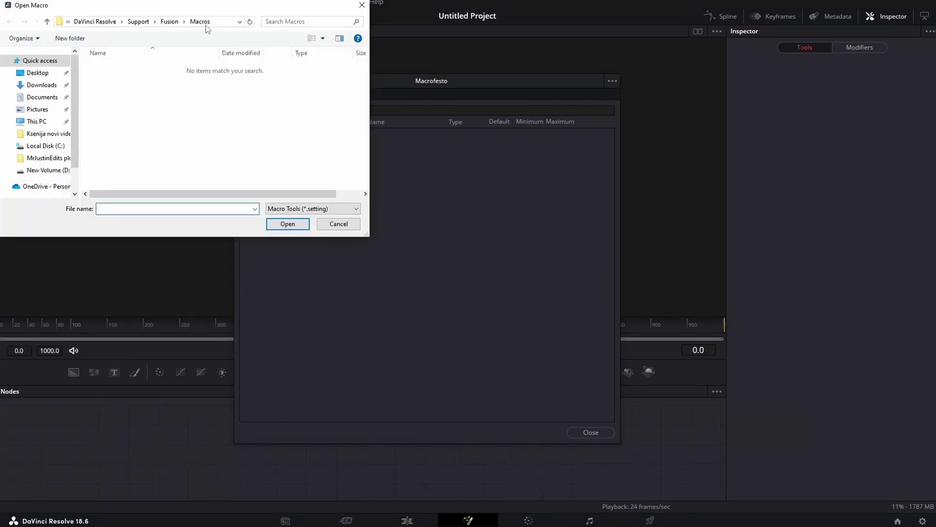
pyautogui.moveTo(201, 8); pyautogui.dragTo(364, 136)
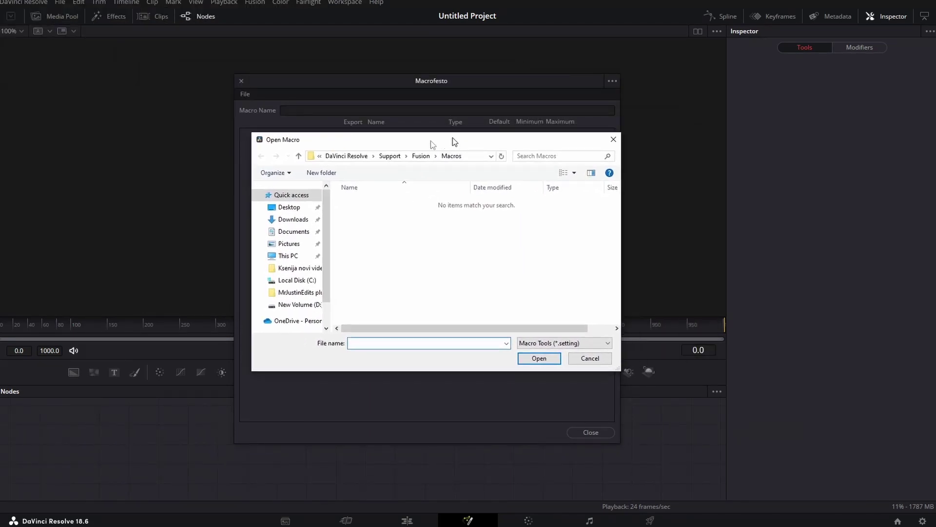
# Copy PNGRayswp.setting from the Downloads folder in File Explorer.
pyautogui.hotkey('alt', 'Tab')
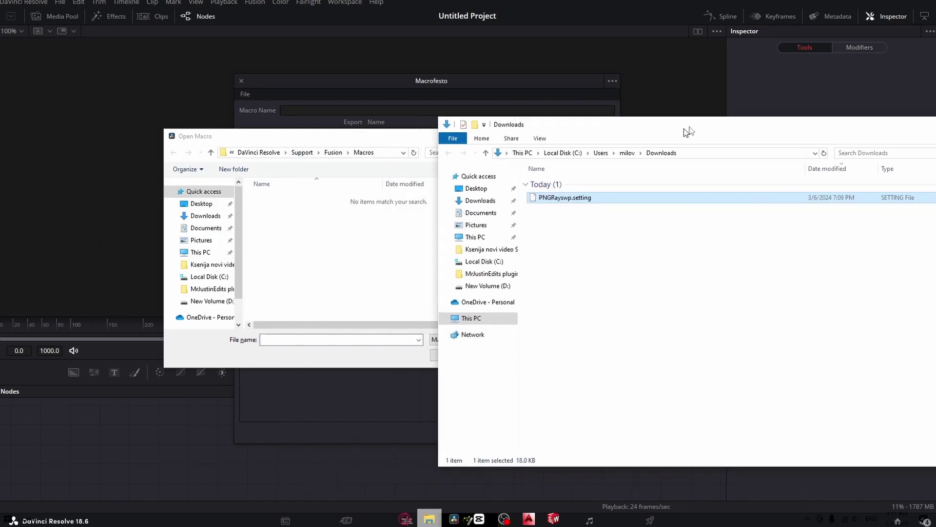
pyautogui.moveTo(523, 156); pyautogui.dragTo(694, 129)
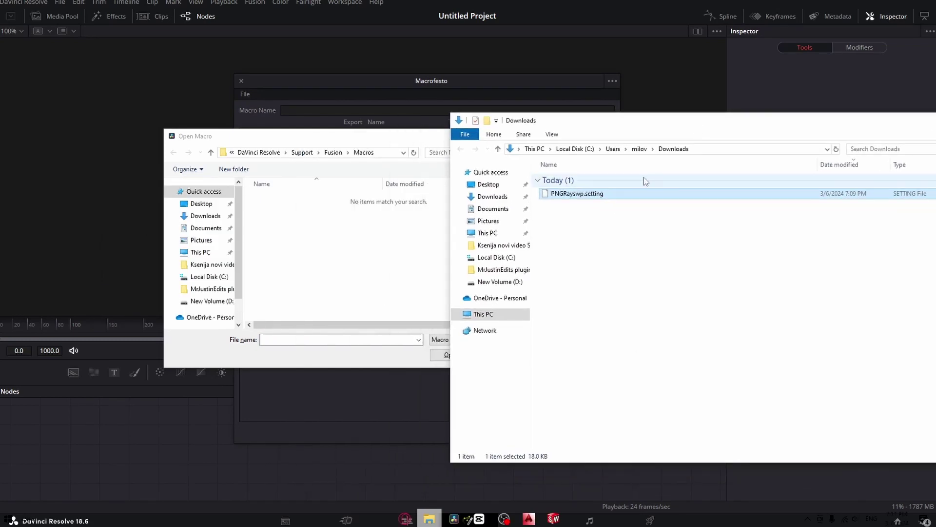
pyautogui.rightClick(604, 194)
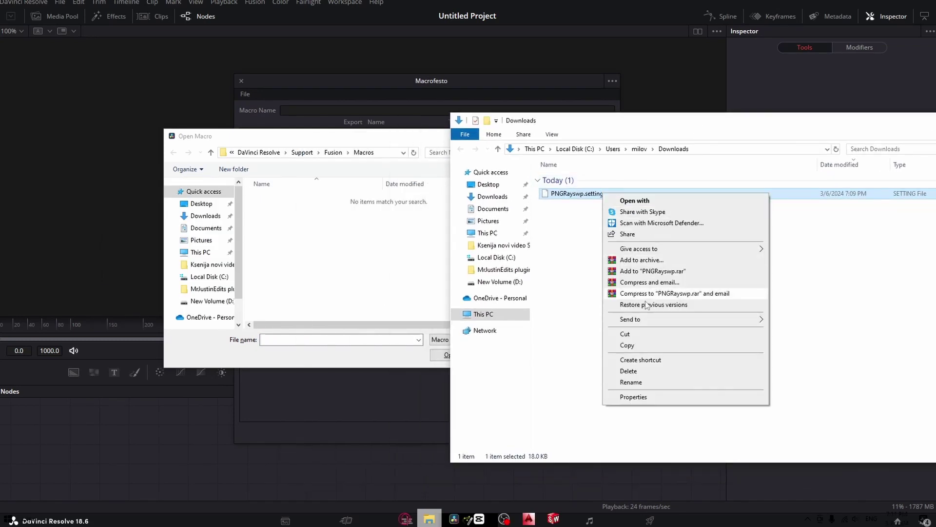
pyautogui.click(631, 348)
# Paste PNGRayswp.setting into the Fusion Macros folder in the Open Macro browser.
pyautogui.click(341, 230)
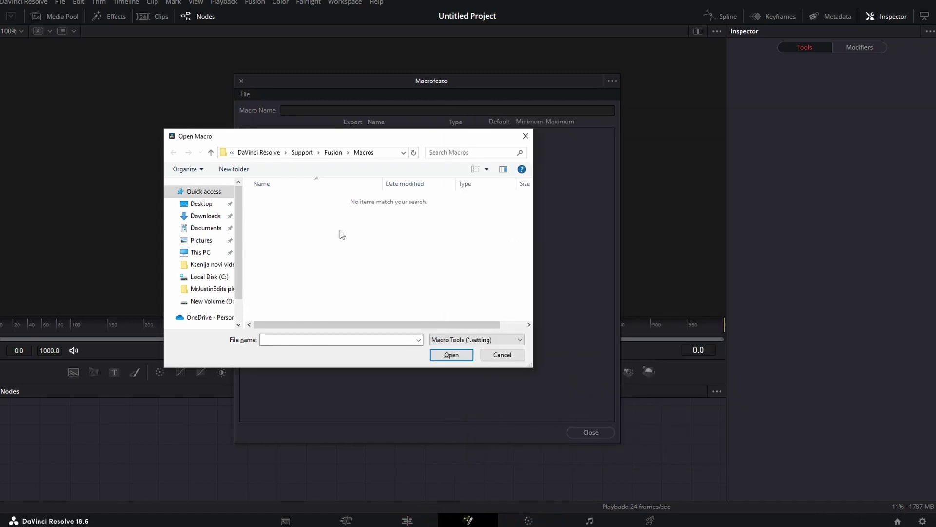
pyautogui.rightClick(340, 232)
pyautogui.click(366, 286)
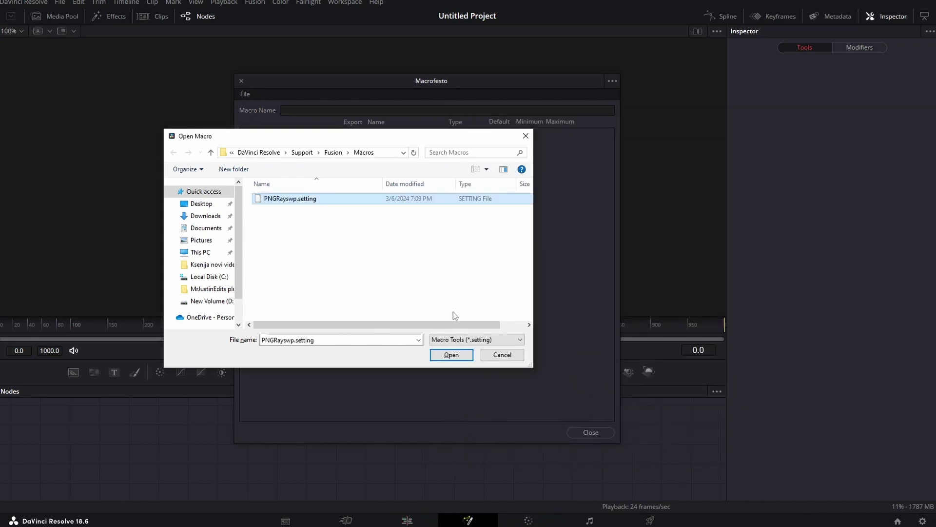
# Open the PNG_Rays_wp macro, close the Macro Editor, and check PNGRayswp appears in tool search.
pyautogui.click(451, 354)
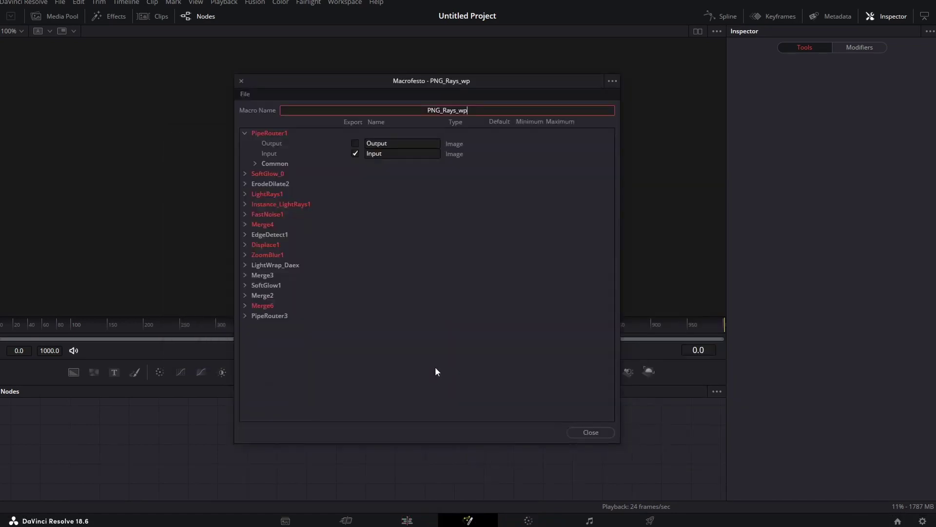
pyautogui.click(590, 433)
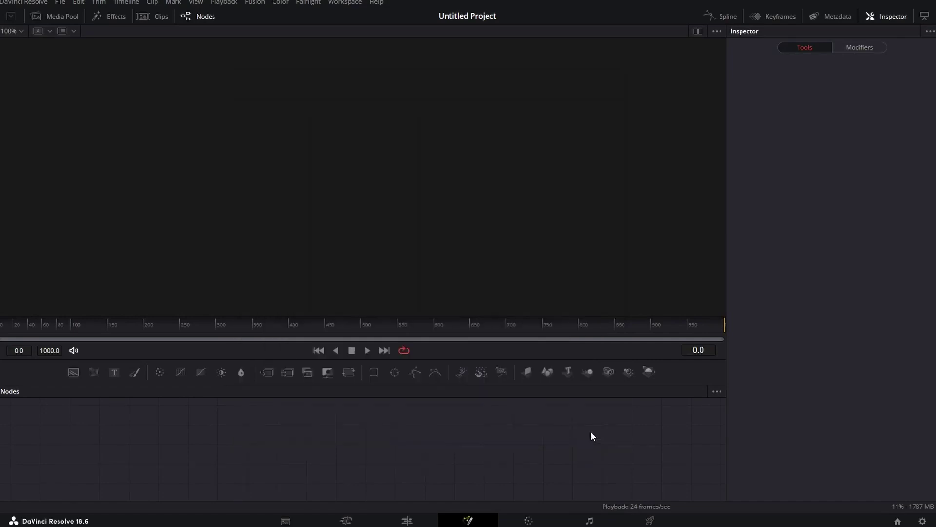
pyautogui.hotkey('shift', 'space')
pyautogui.write('xglow')
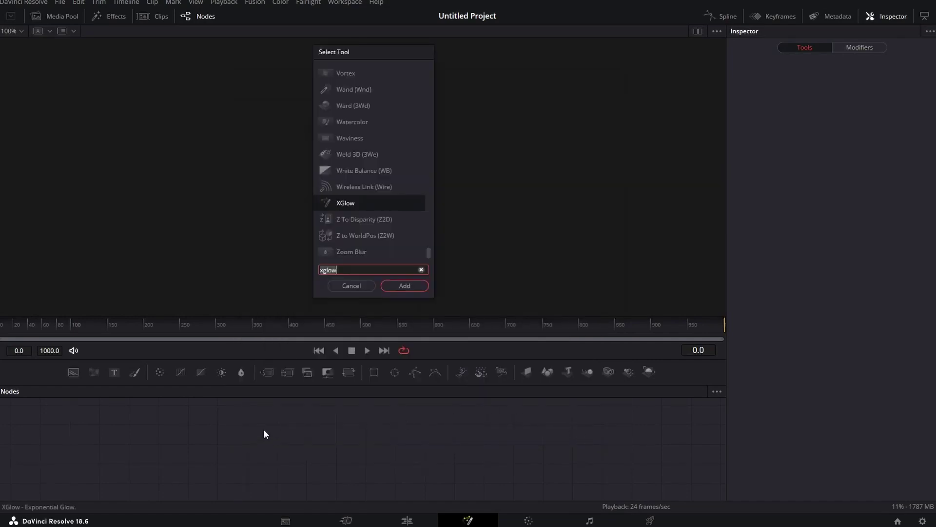
pyautogui.write('png')
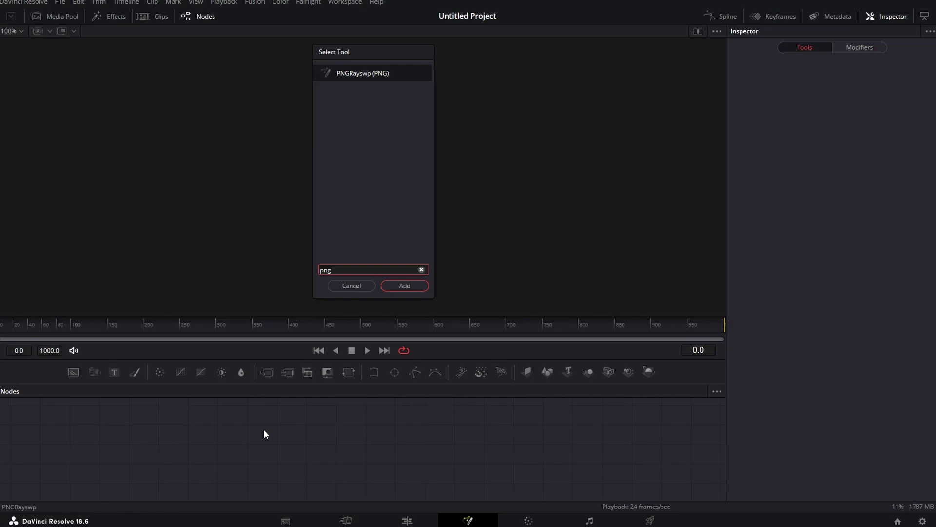
pyautogui.press('Escape')
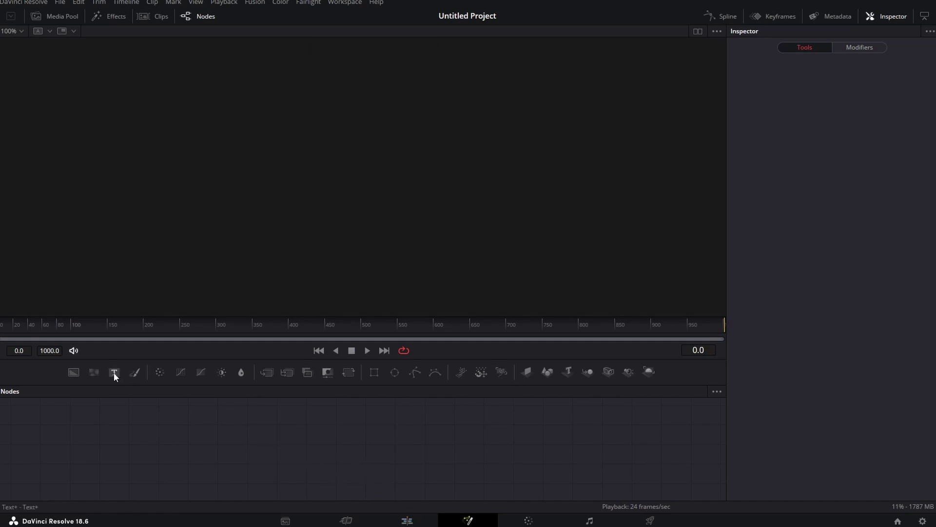
# Add a Text+ node feeding MediaOut1 and select it.
pyautogui.moveTo(153, 439); pyautogui.dragTo(154, 448)
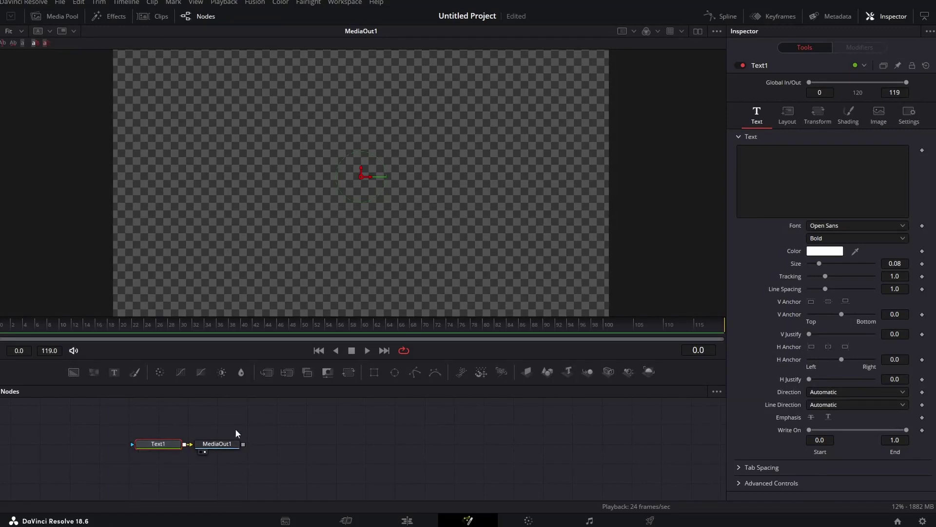
pyautogui.click(217, 447)
pyautogui.moveTo(217, 452); pyautogui.dragTo(543, 453)
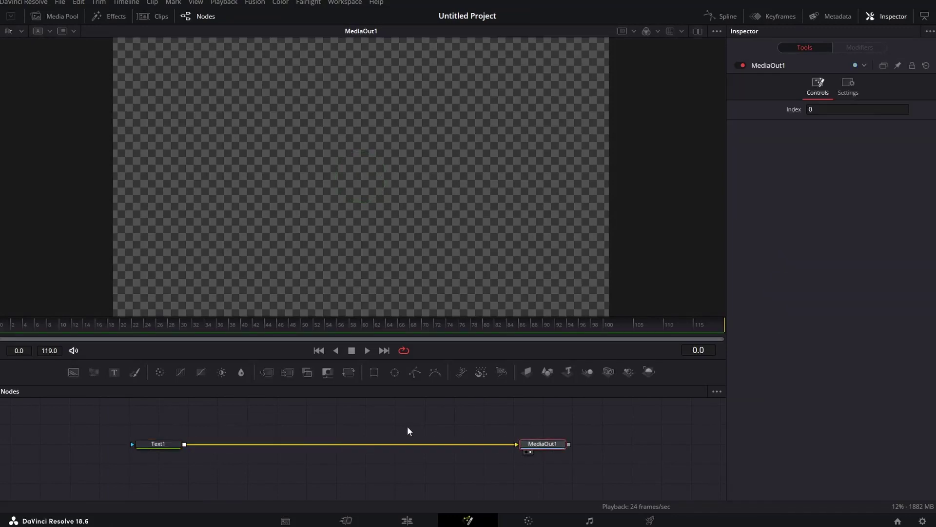
pyautogui.click(167, 442)
# Make the title 'COOL TEXT GLOW EFFECT' two lines in Komika Title - Axis, enlarged.
pyautogui.click(785, 196)
pyautogui.write('COOL TEXT G')
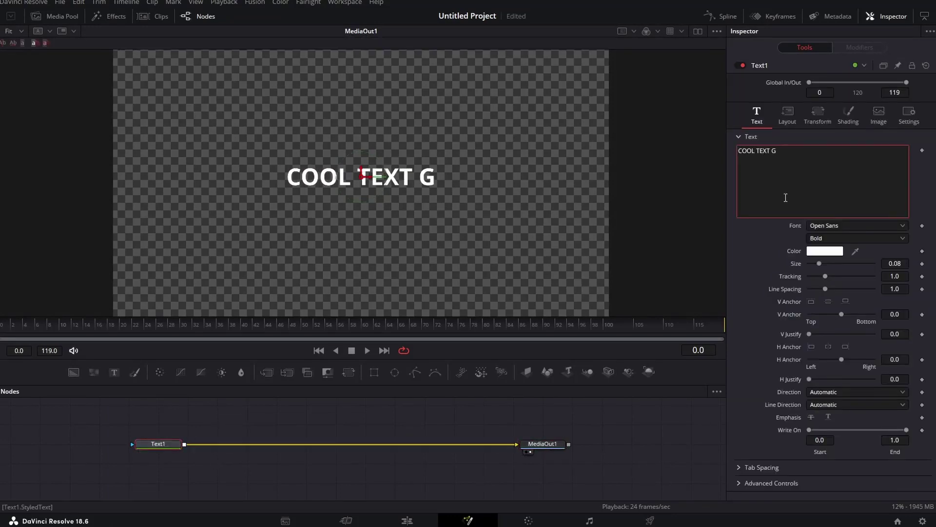
pyautogui.write('LOW EFFECT')
pyautogui.click(771, 151)
pyautogui.press('Return')
pyautogui.click(843, 225)
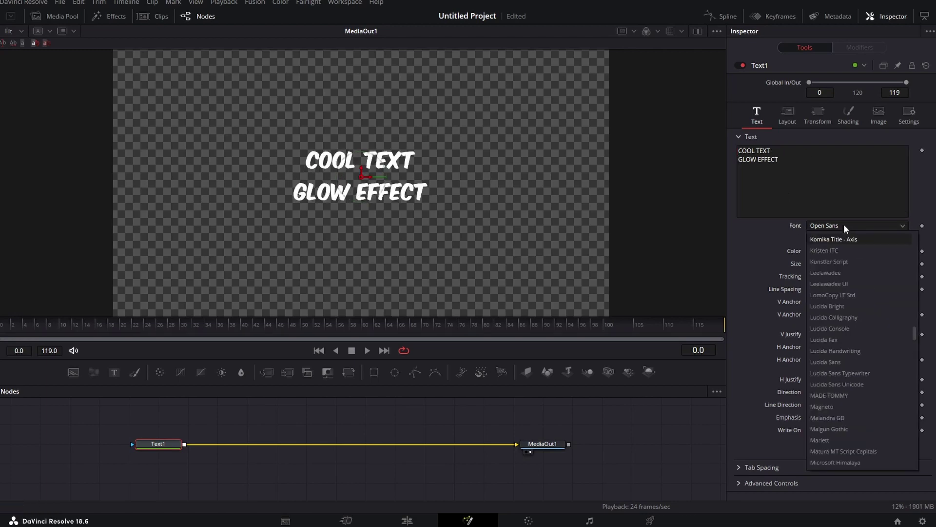
pyautogui.click(853, 270)
pyautogui.moveTo(853, 274); pyautogui.dragTo(856, 286)
# Add a Background node to MediaOut1 and merge the text over the black.
pyautogui.moveTo(163, 449); pyautogui.dragTo(340, 450)
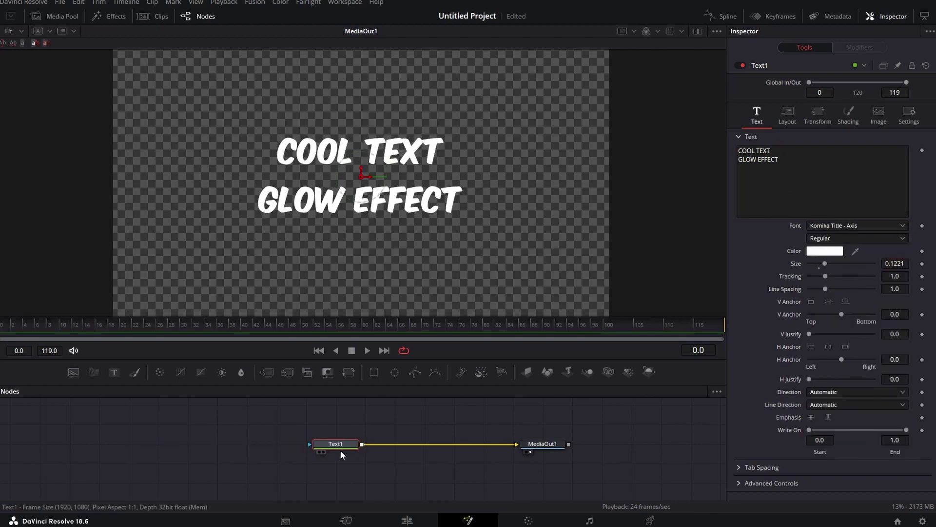
pyautogui.moveTo(146, 441); pyautogui.dragTo(322, 444)
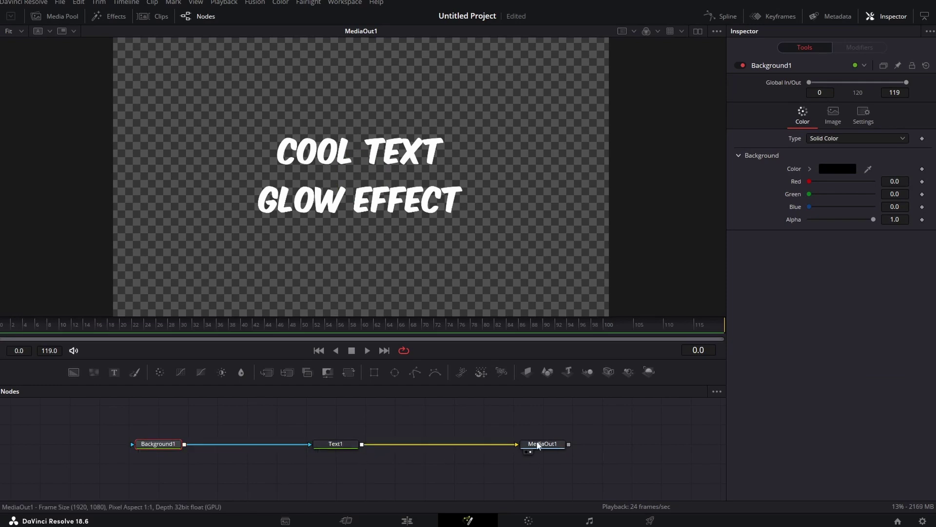
pyautogui.moveTo(302, 442); pyautogui.dragTo(302, 442)
pyautogui.moveTo(366, 443); pyautogui.dragTo(486, 441)
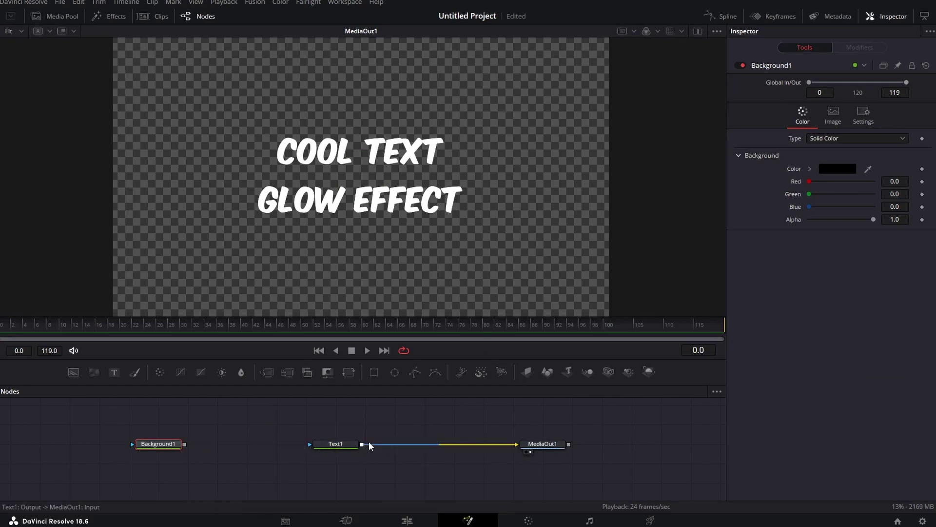
pyautogui.moveTo(341, 450); pyautogui.dragTo(341, 430)
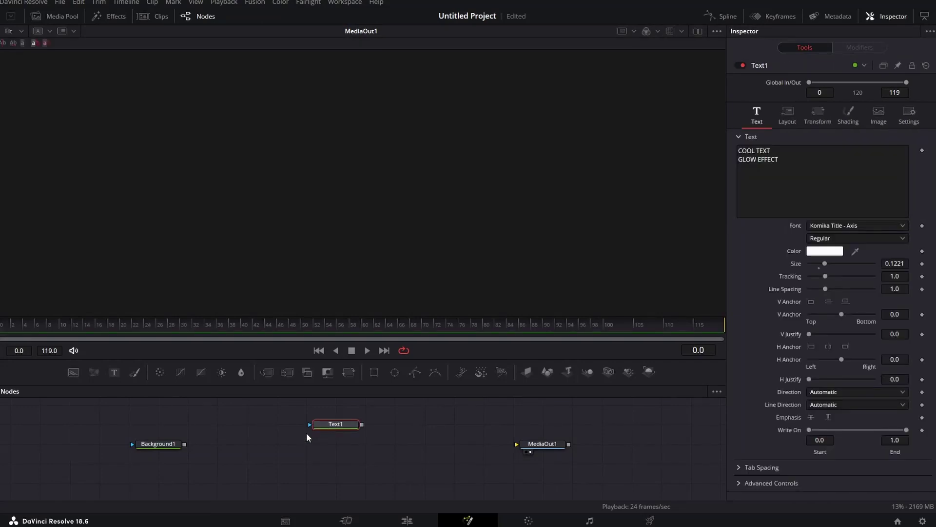
pyautogui.moveTo(186, 443); pyautogui.dragTo(517, 444)
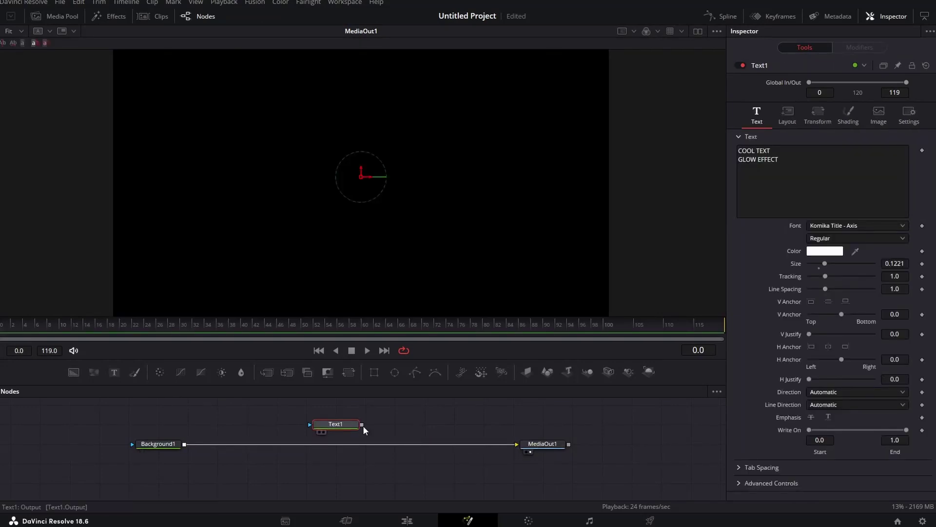
pyautogui.moveTo(361, 424); pyautogui.dragTo(184, 444)
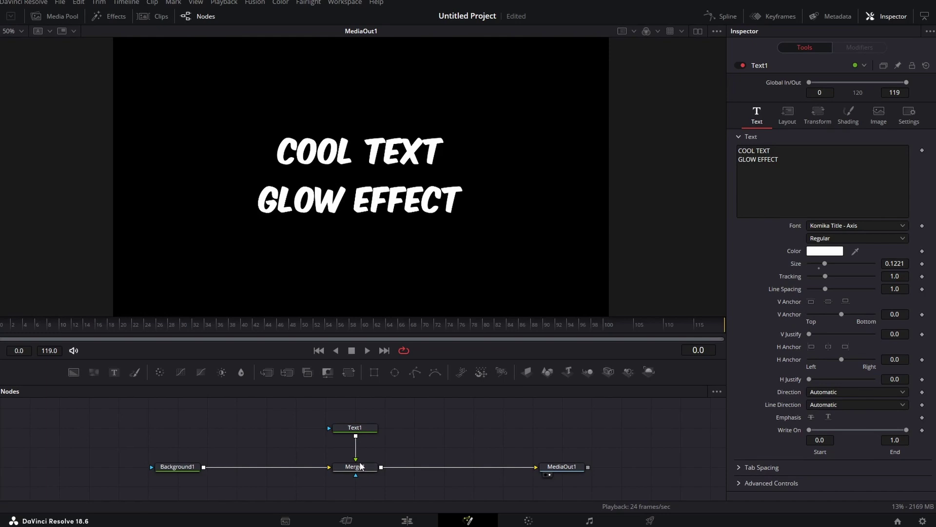
# Add the PNG_Rays_wp tool beneath Text1 via tool search.
pyautogui.moveTo(361, 424); pyautogui.dragTo(361, 405)
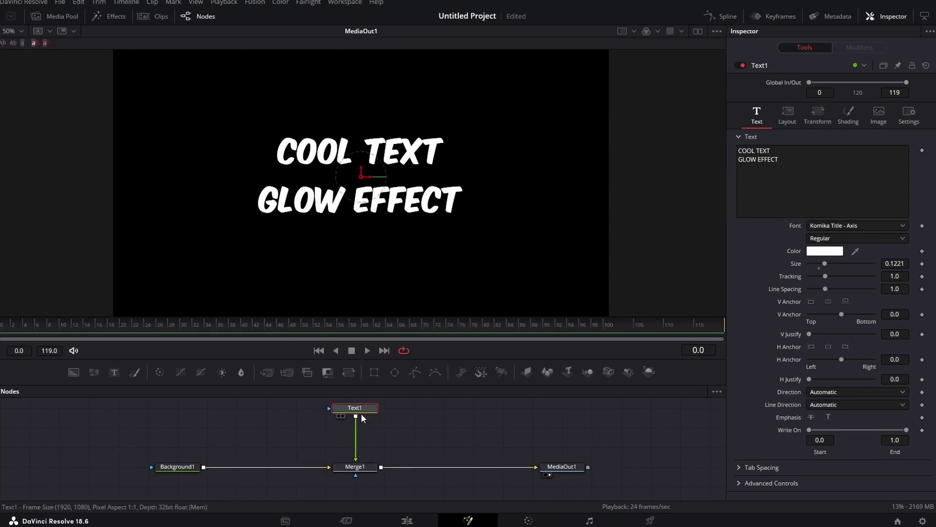
pyautogui.hotkey('shift', 'space')
pyautogui.write('p')
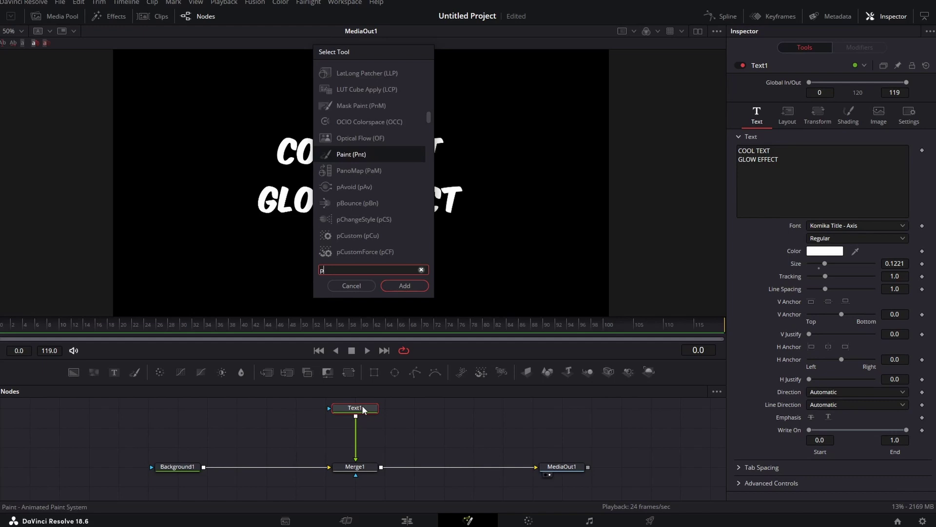
pyautogui.write('ng')
pyautogui.press('Return')
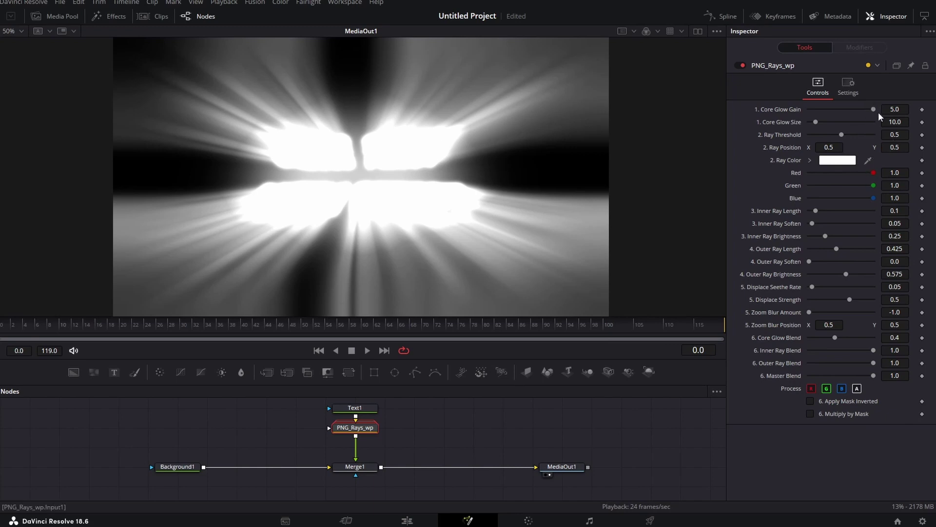
# Lower Core Glow Gain, colour Text1 yellow, and raise Core Glow Size to 37.
pyautogui.moveTo(871, 110); pyautogui.dragTo(816, 111)
pyautogui.click(354, 407)
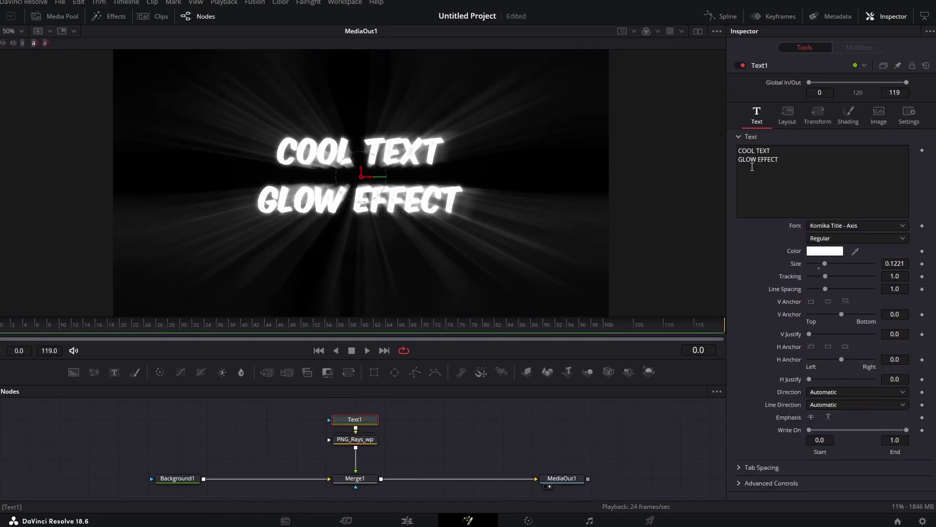
pyautogui.click(826, 251)
pyautogui.moveTo(572, 179); pyautogui.dragTo(560, 146)
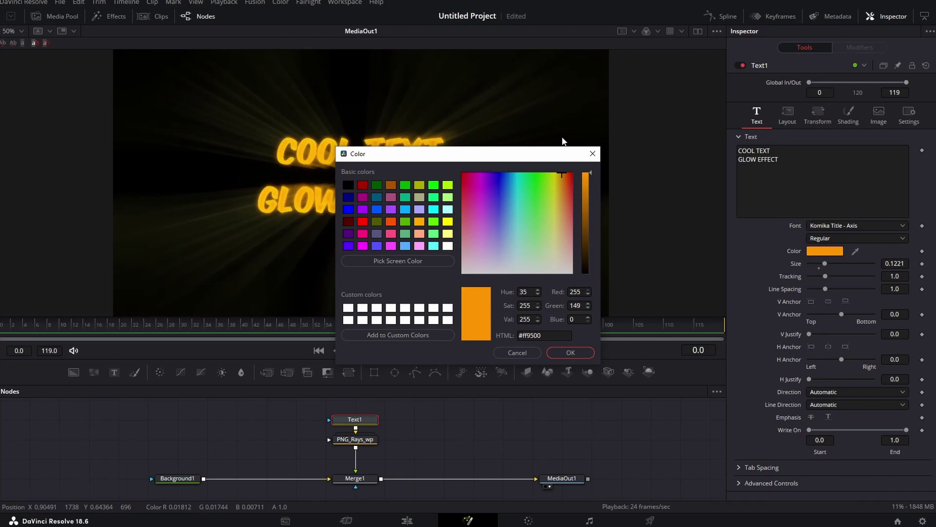
pyautogui.click(571, 352)
pyautogui.click(351, 440)
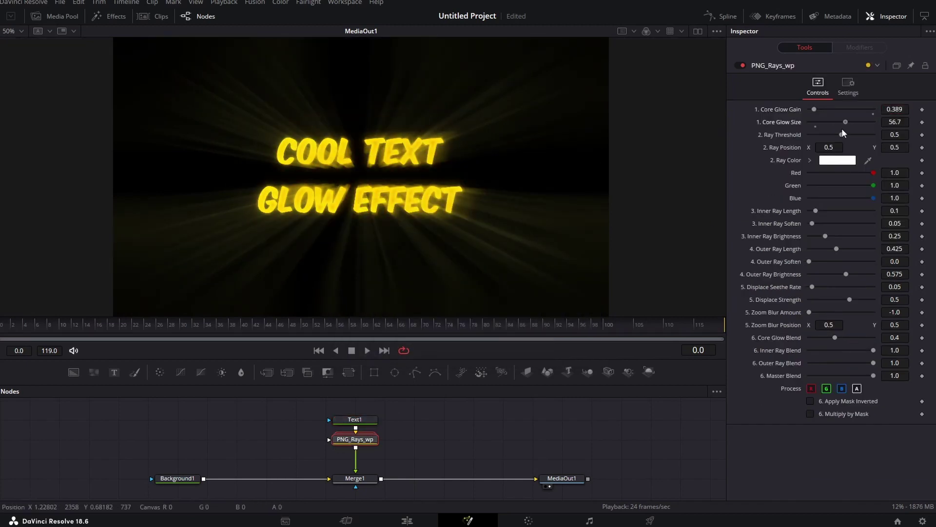
pyautogui.moveTo(817, 123)
pyautogui.mouseDown()
pyautogui.moveTo(832, 122)
pyautogui.moveTo(816, 147)
pyautogui.mouseUp()
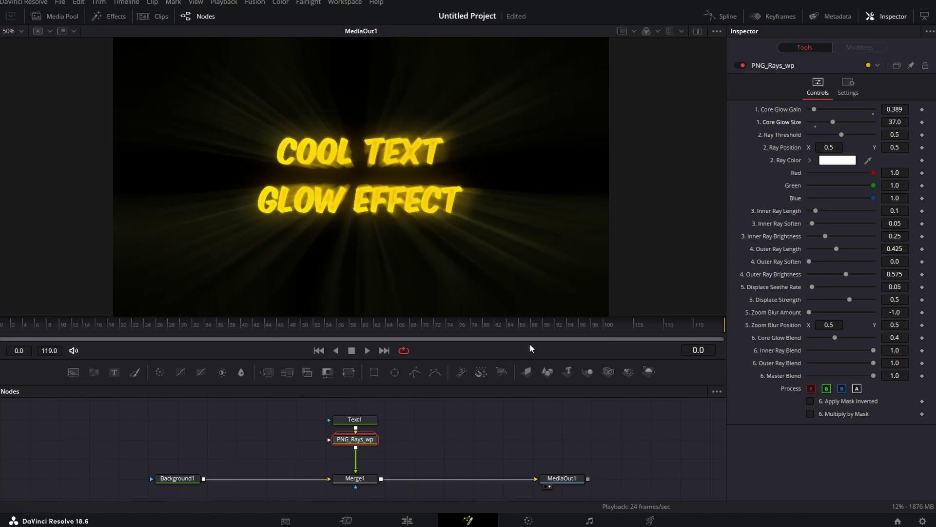
# Insert a Camera Shake node between Text1 and PNG_Rays_wp.
pyautogui.moveTo(387, 432); pyautogui.dragTo(375, 450)
pyautogui.click(363, 397)
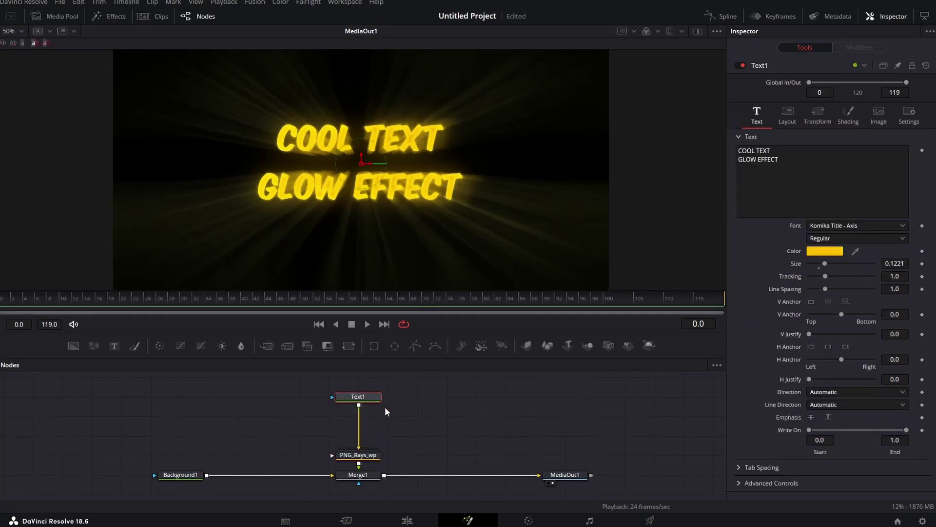
pyautogui.hotkey('shift', 'space')
pyautogui.write('shake')
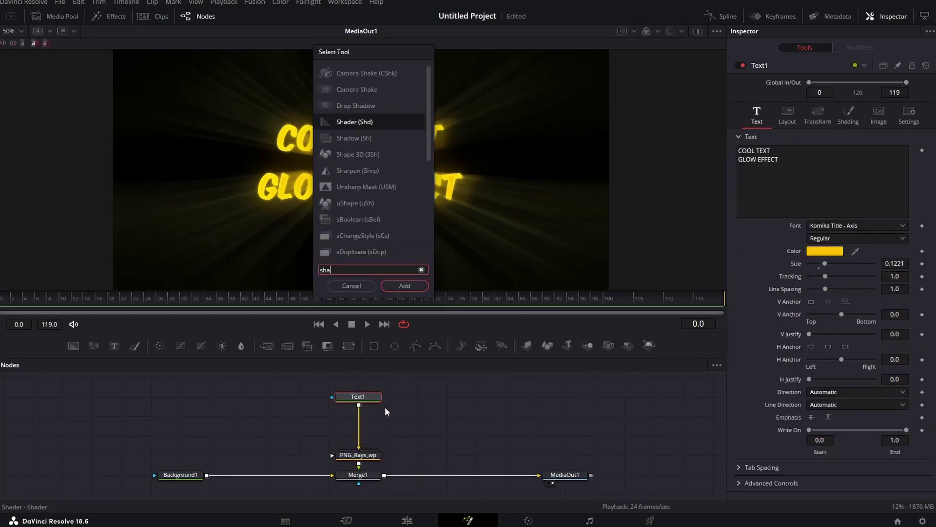
pyautogui.press('Return')
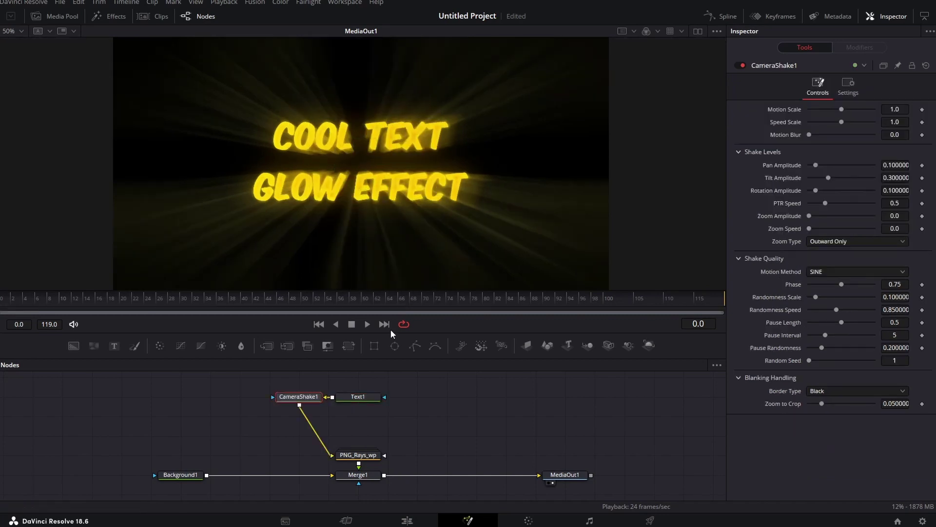
pyautogui.moveTo(299, 396); pyautogui.dragTo(357, 423)
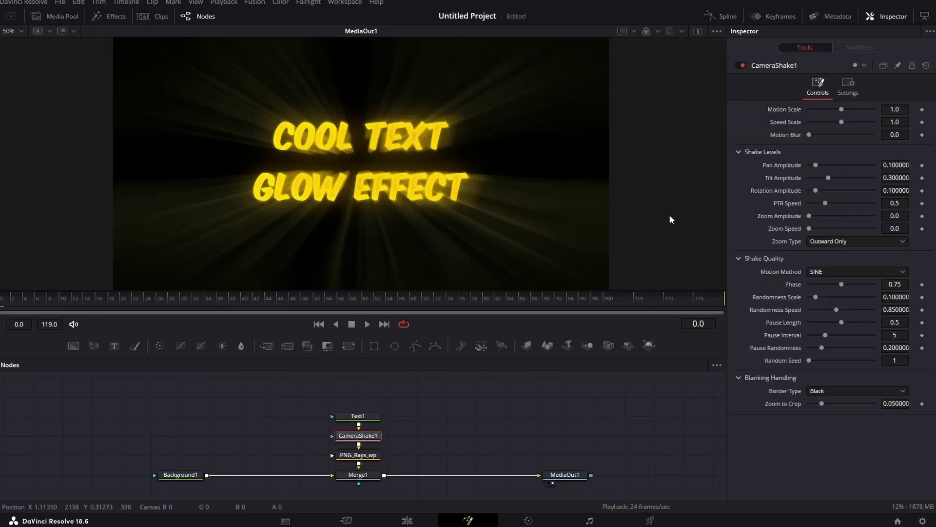
# Lower the shake's Motion Scale and Speed Scale, then preview playback.
pyautogui.press('space')
pyautogui.moveTo(841, 109); pyautogui.dragTo(828, 109)
pyautogui.moveTo(841, 122); pyautogui.dragTo(825, 122)
# Go to the Edit page and play the Fusion Composition from the start.
pyautogui.hotkey('shift', '4')
pyautogui.press('Home')
pyautogui.press('space')
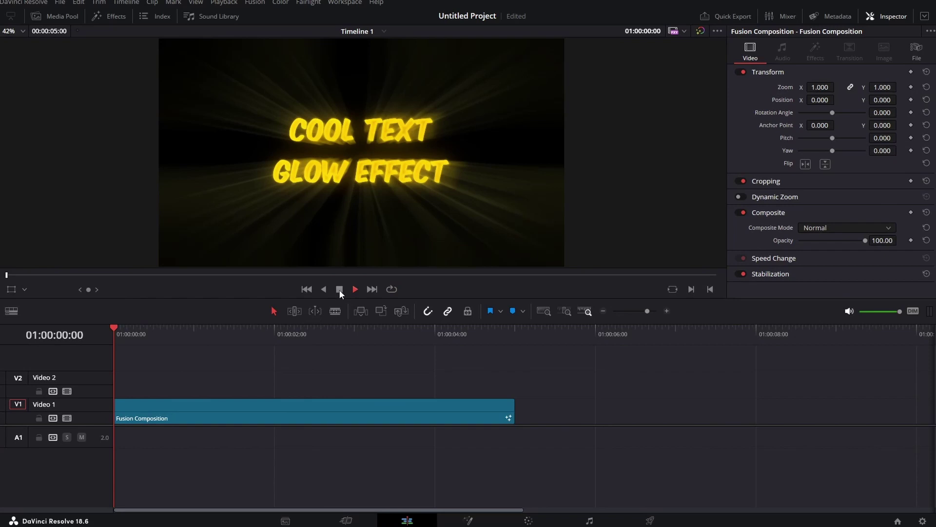